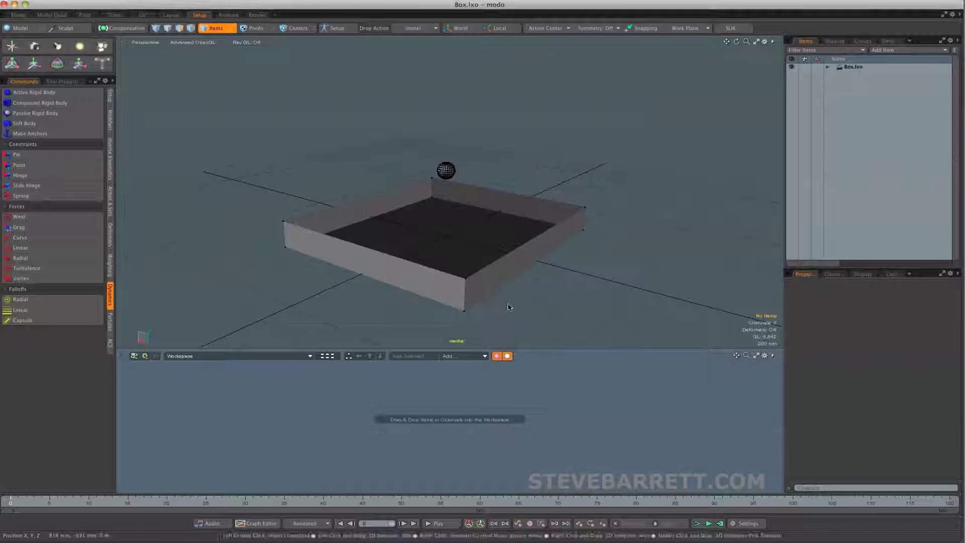
- Expand the Box.lxo scene's items and make the Box mesh a passive rigid body
left_click_drag(506, 301, 490, 279, "alt")
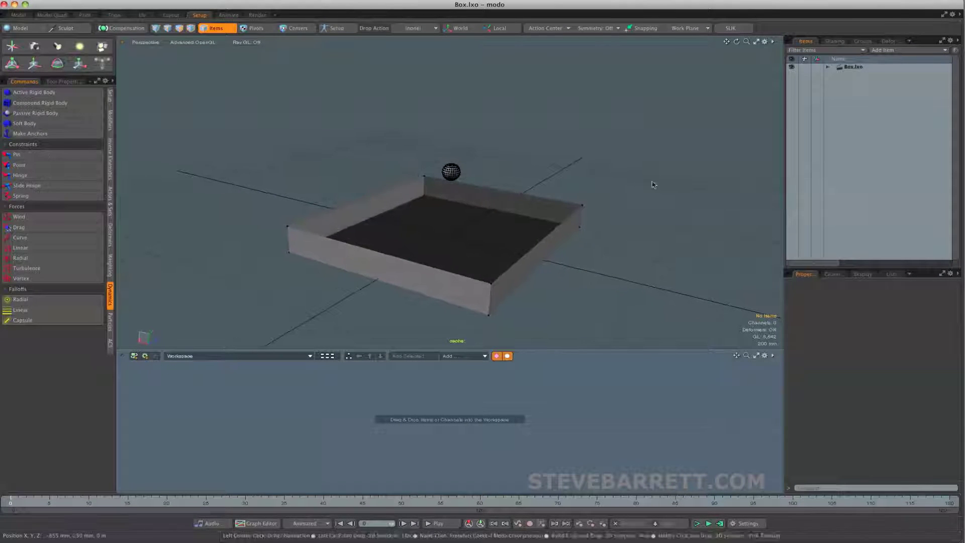
left_click(827, 68)
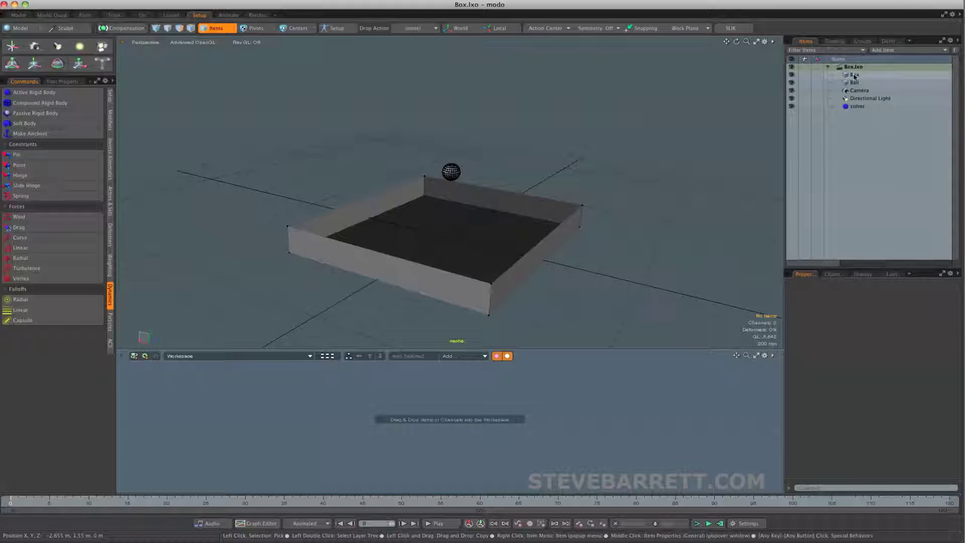
left_click(855, 76)
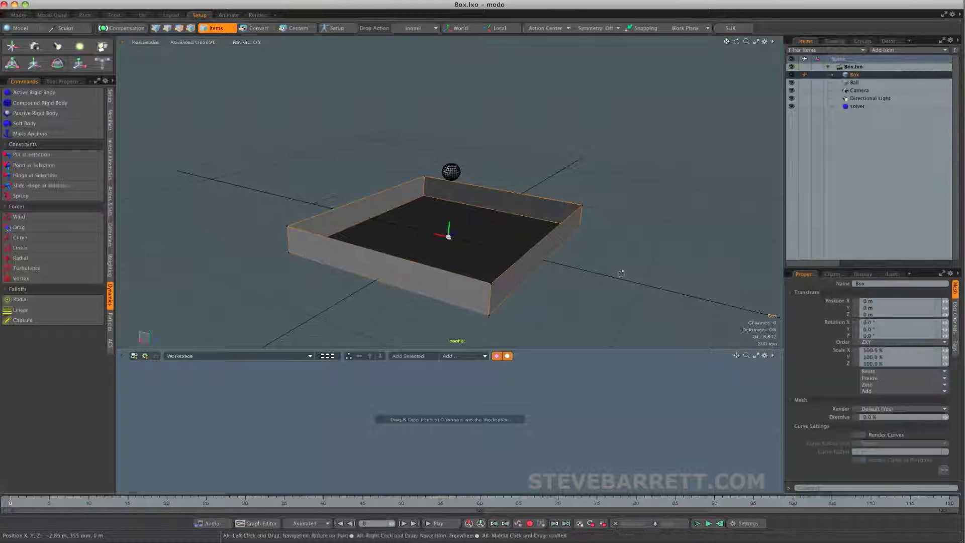
left_click(852, 83)
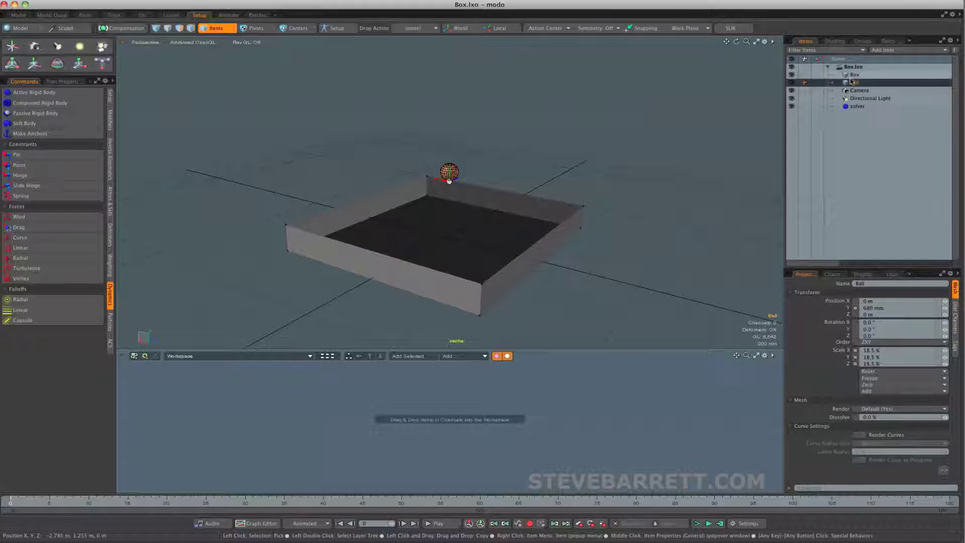
left_click(854, 75)
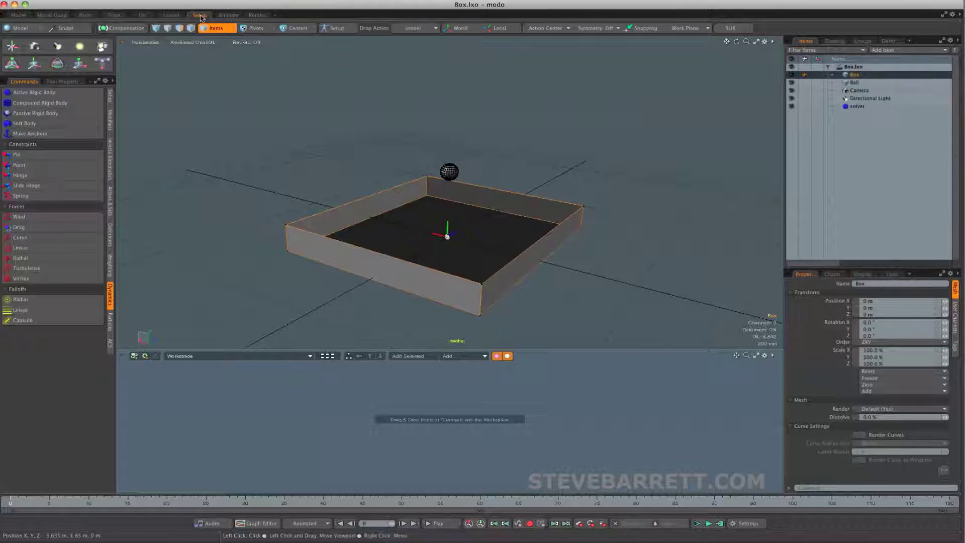
left_click(200, 16)
mouse_move(321, 166)
left_mouse_down("alt")
mouse_move(332, 168)
mouse_move(323, 167)
left_mouse_up("alt")
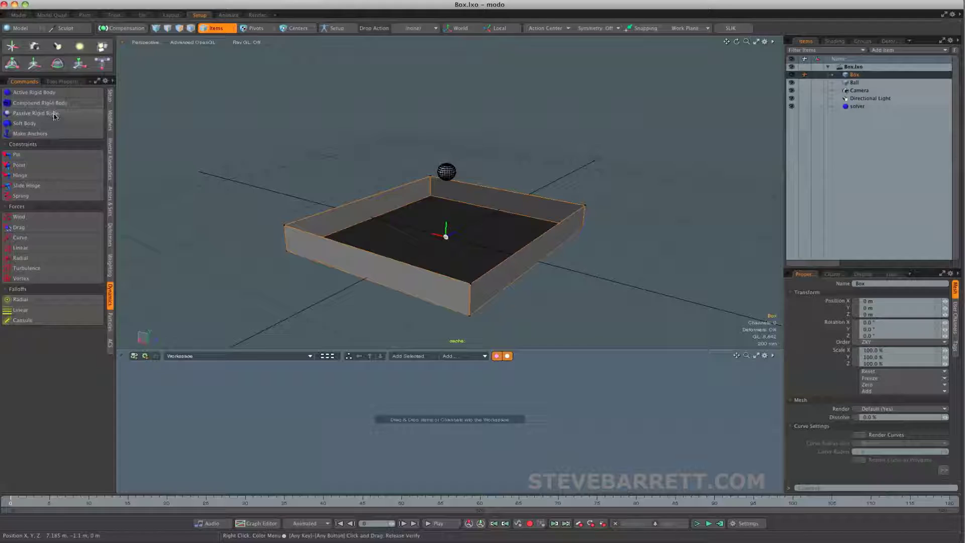
left_click(55, 114)
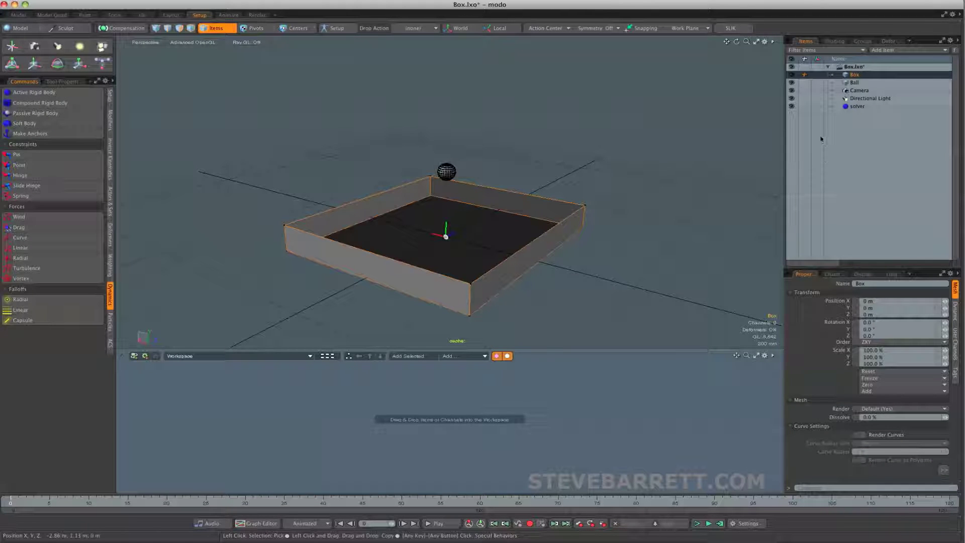
- Make the Ball mesh an active rigid body and run the live dynamics simulation
left_click(853, 85)
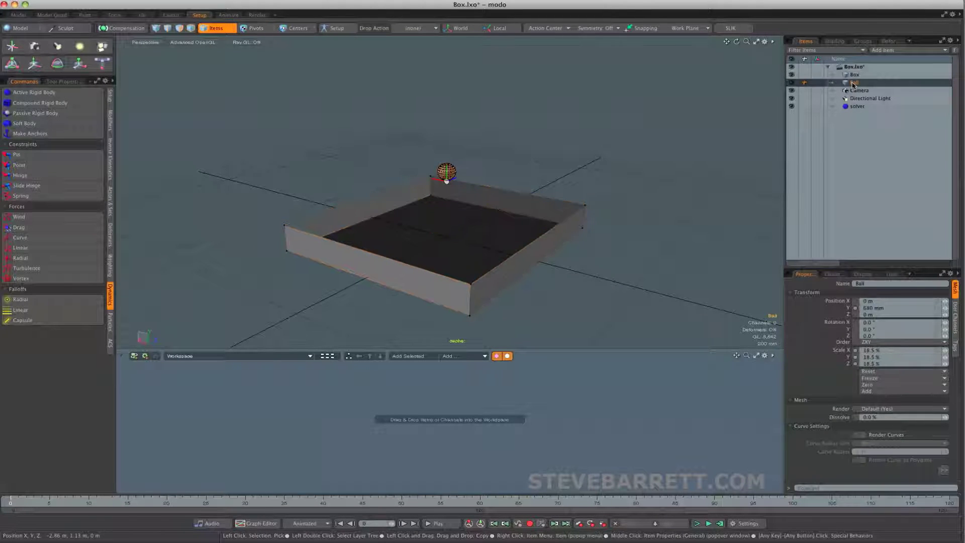
left_click(64, 97)
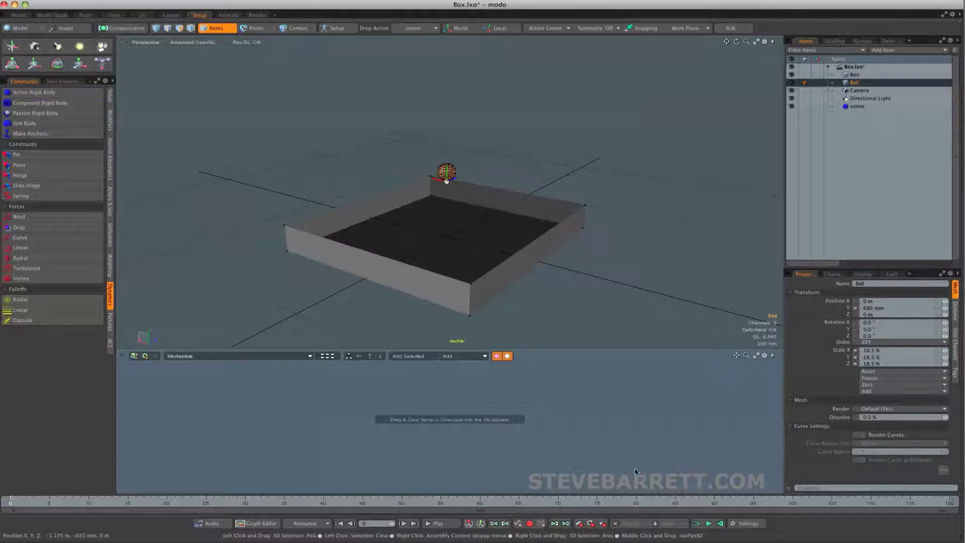
left_click_drag(547, 273, 575, 278, "alt")
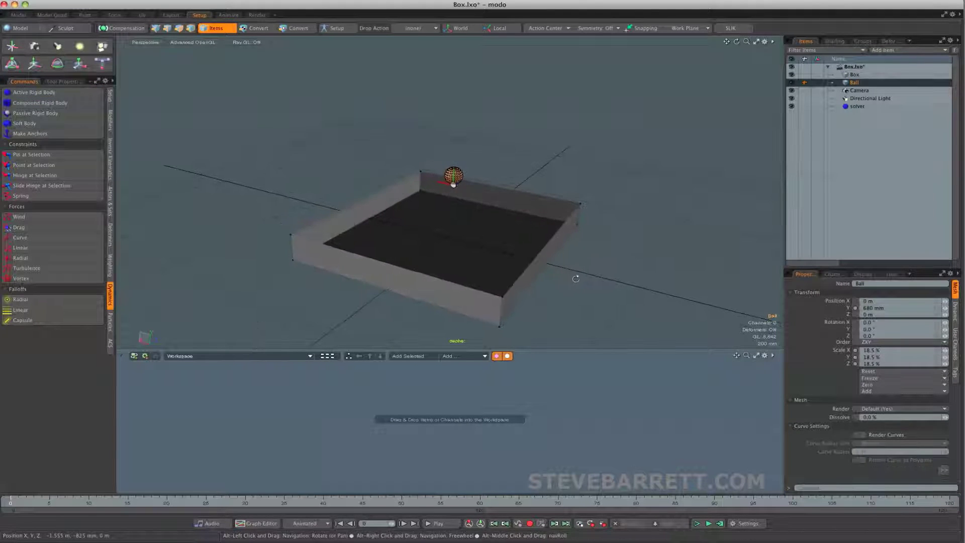
left_click(698, 525)
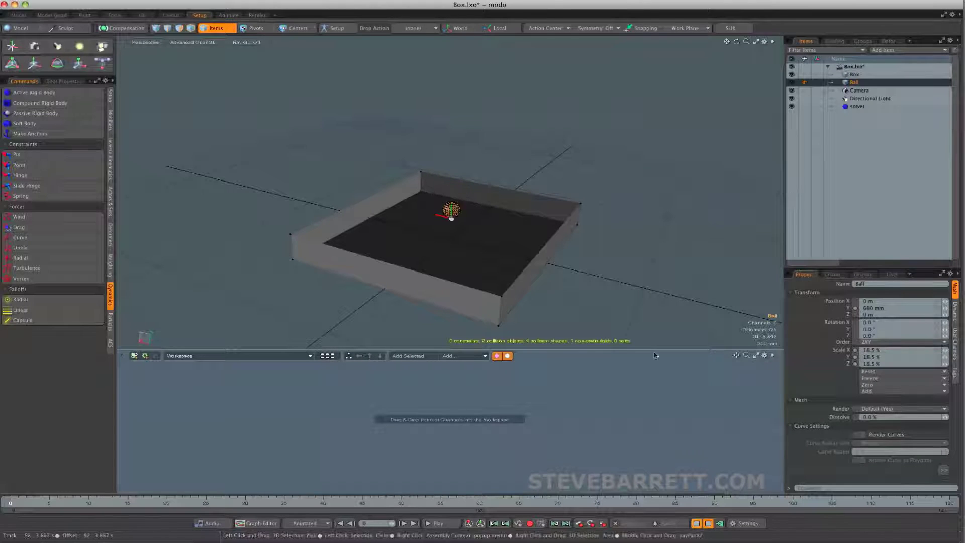
left_click_drag(633, 294, 551, 287, "alt")
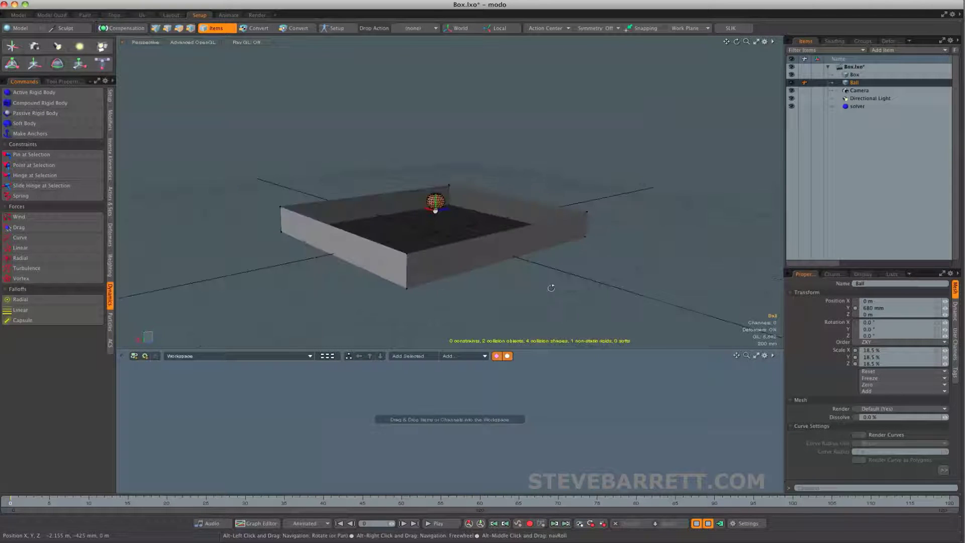
- Set the Box's dynamics collision shape to Mesh
left_click(855, 74)
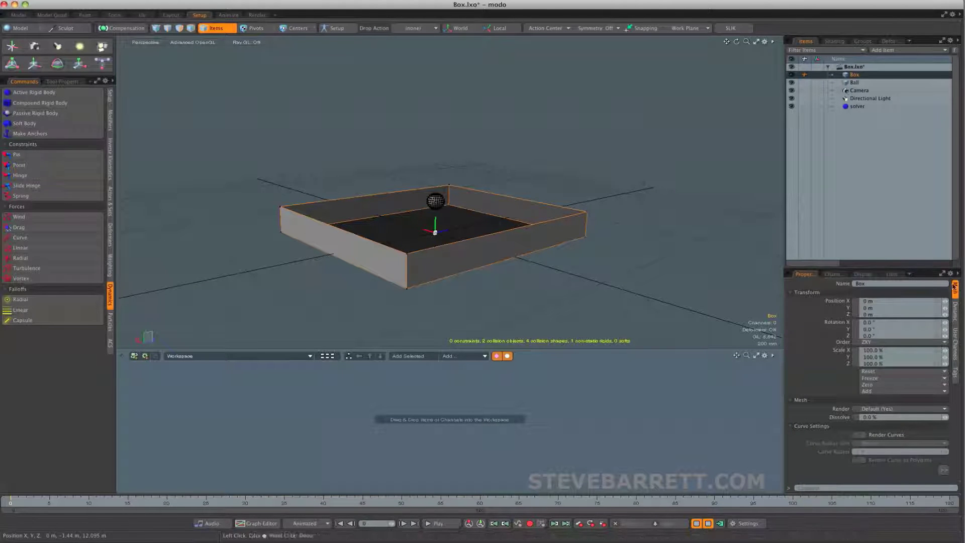
left_click(957, 309)
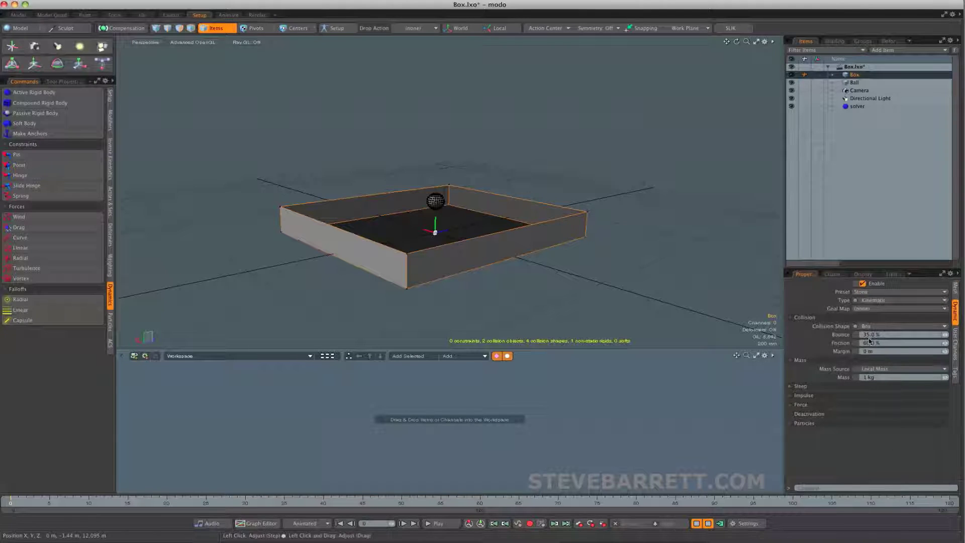
left_click(867, 328)
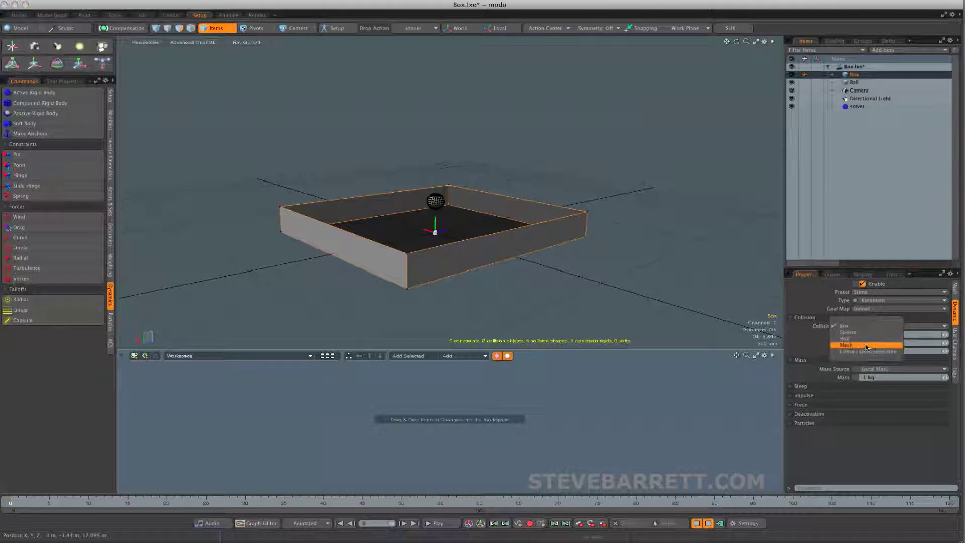
left_click(867, 346)
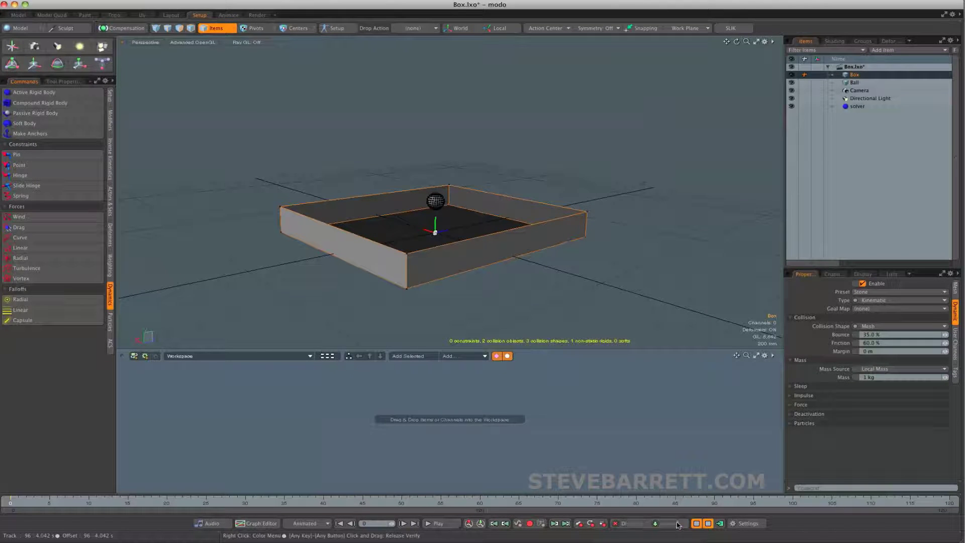
- Stop and rerun the live simulation to check how the ball collides with the box, and stop it again
left_click(697, 524)
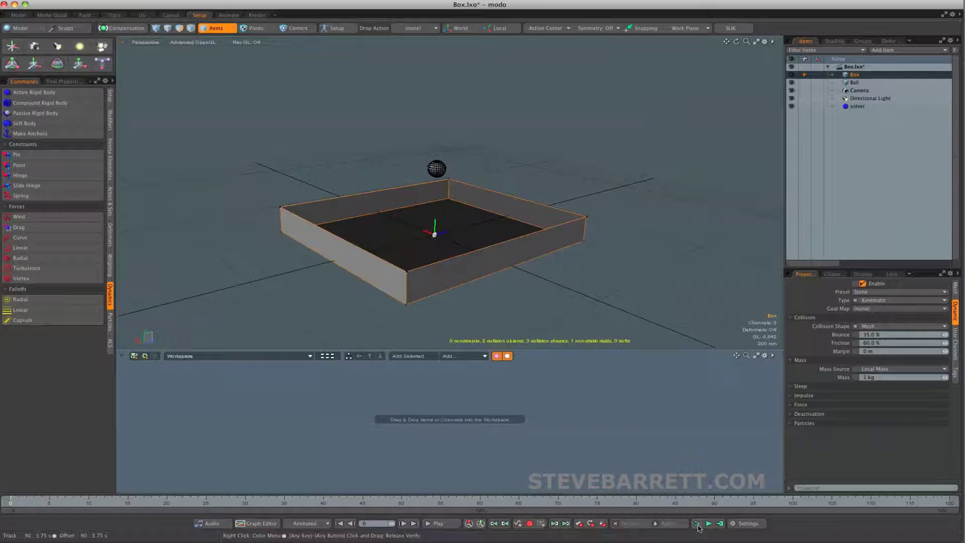
left_click(697, 524)
left_click_drag(502, 297, 623, 314, "alt")
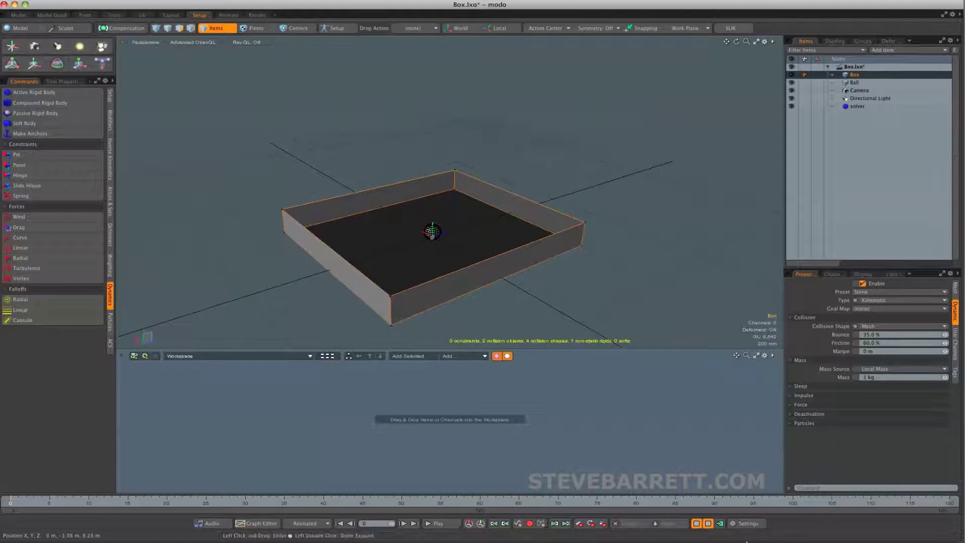
left_click(697, 524)
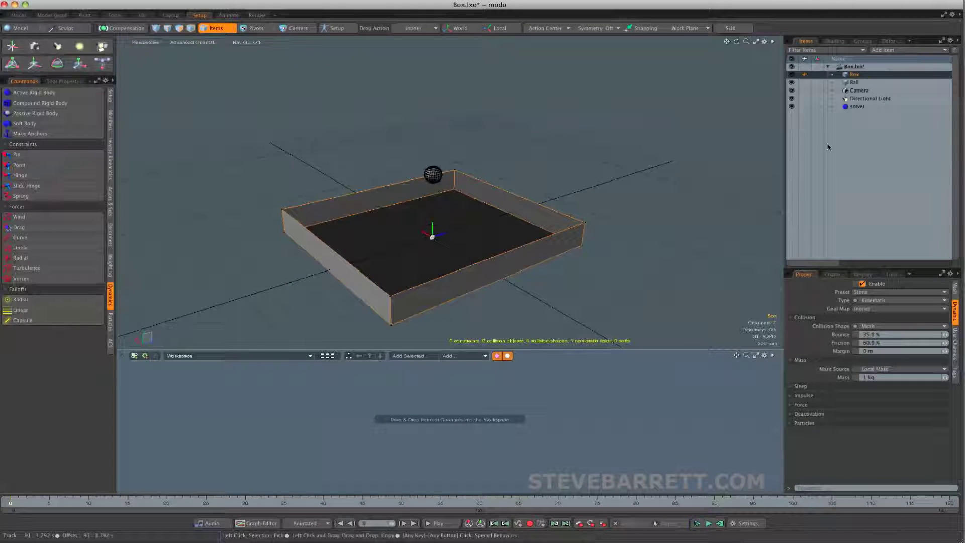
- Duplicate the Ball as instances in a 5 × 5 × 5 array with 1 m offsets and Between enabled, and apply the pending changes
left_click(874, 82)
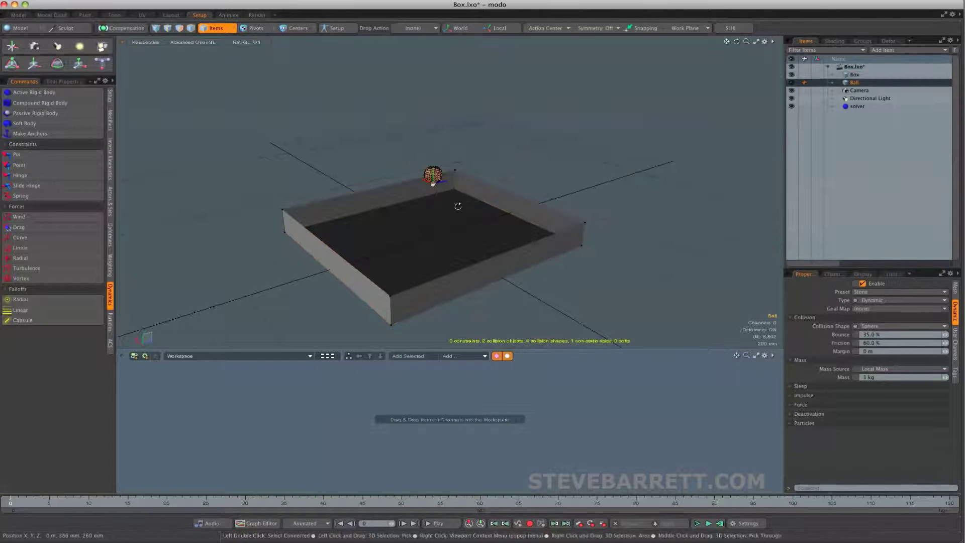
left_click_drag(457, 206, 505, 162, "alt")
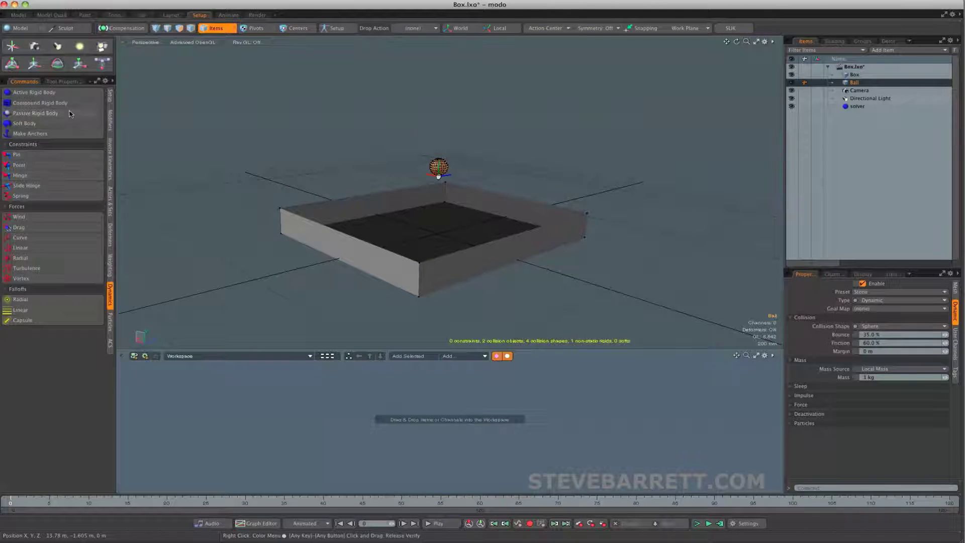
left_click(20, 28)
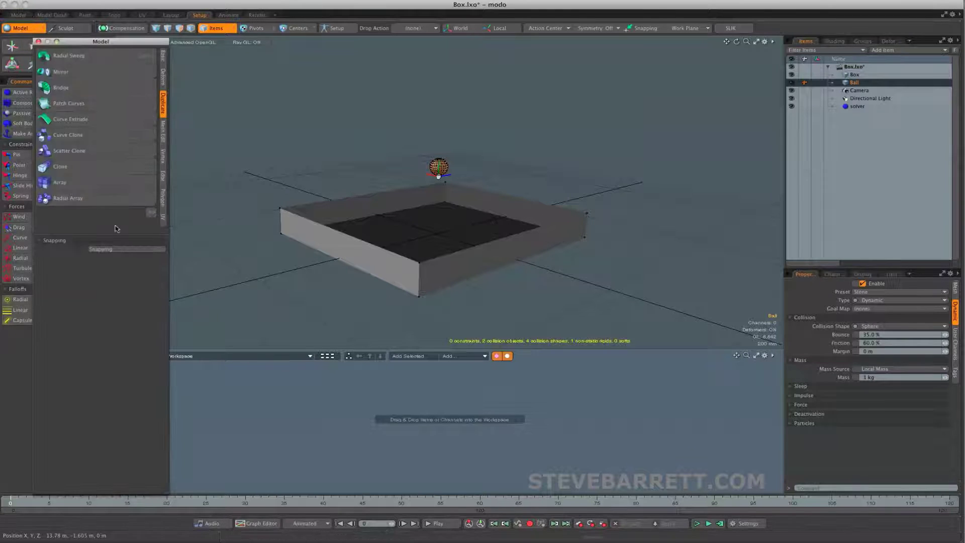
left_click(75, 183)
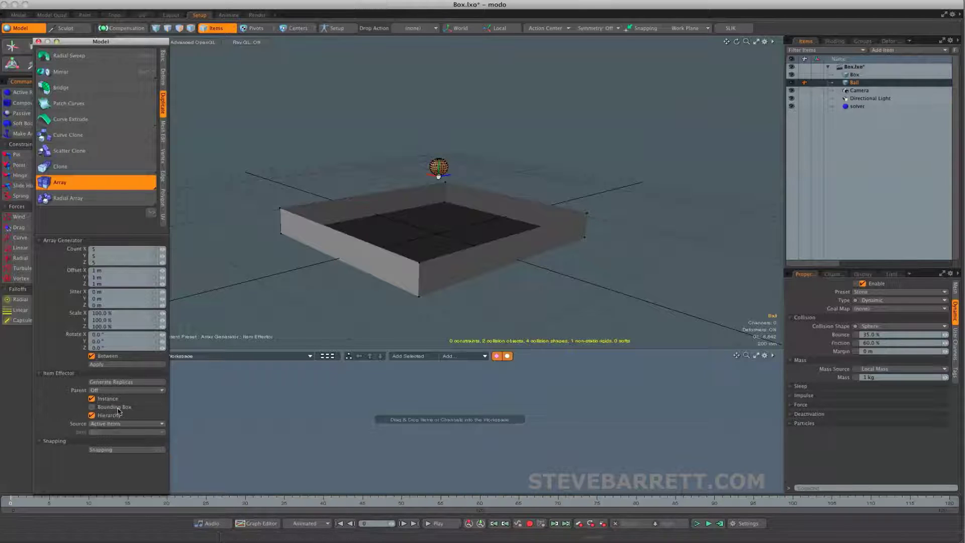
left_click(100, 365)
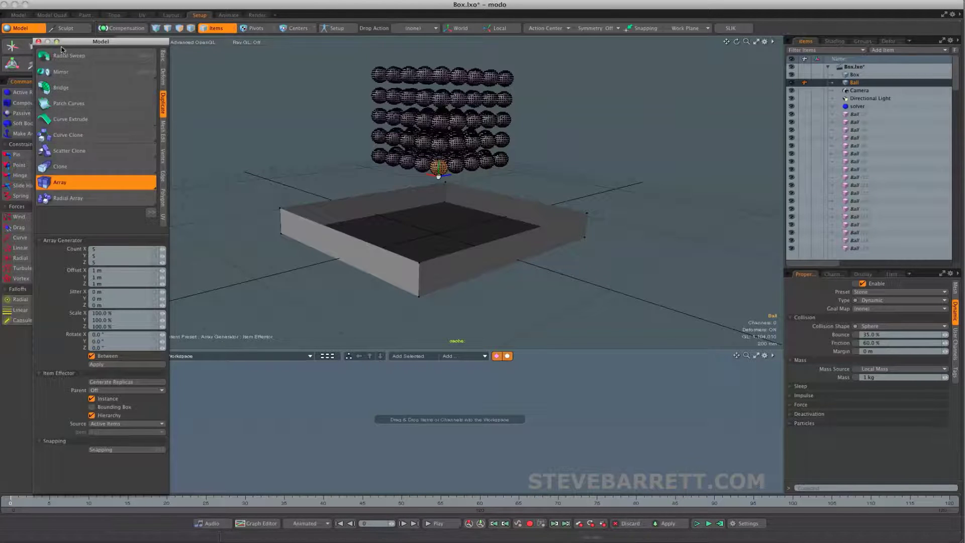
left_click(38, 41)
left_click_drag(171, 201, 432, 250, "alt")
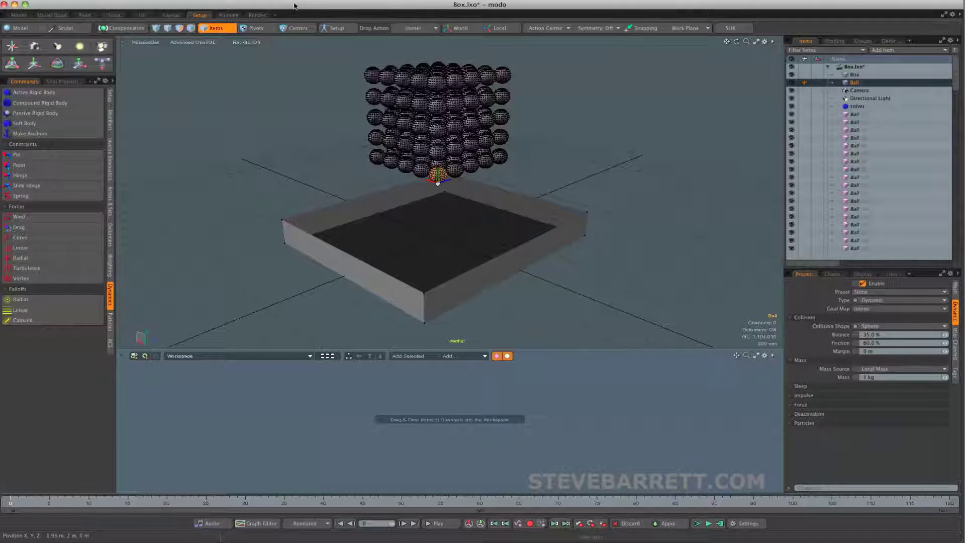
left_click(668, 523)
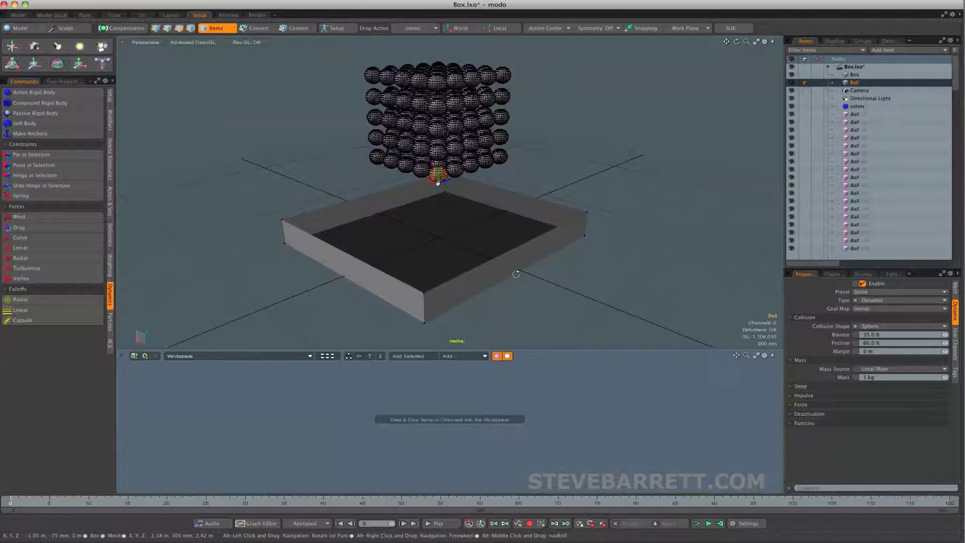
- Run the live simulation of the ball array dropping onto the box, view it from another angle, and stop it
left_click_drag(513, 272, 565, 280, "alt")
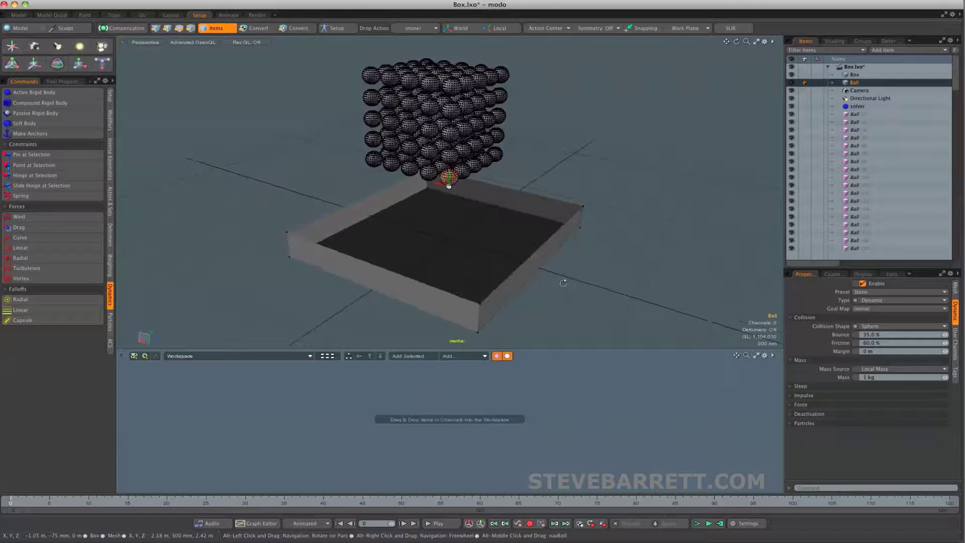
left_click(697, 523)
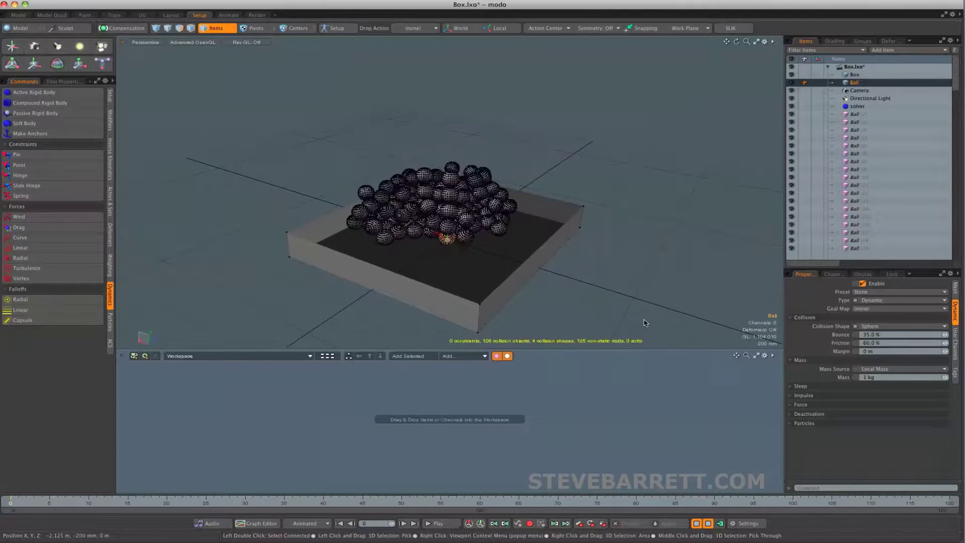
left_click_drag(646, 323, 560, 288, "alt")
key("Escape")
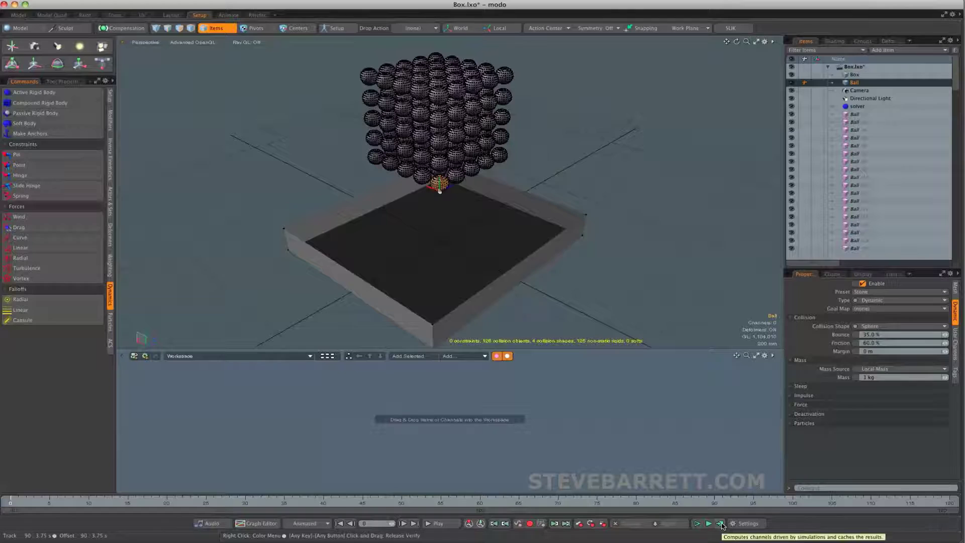
- Compute and cache the dynamics simulation, accepting the offered start time, end time and preroll
left_click(720, 523)
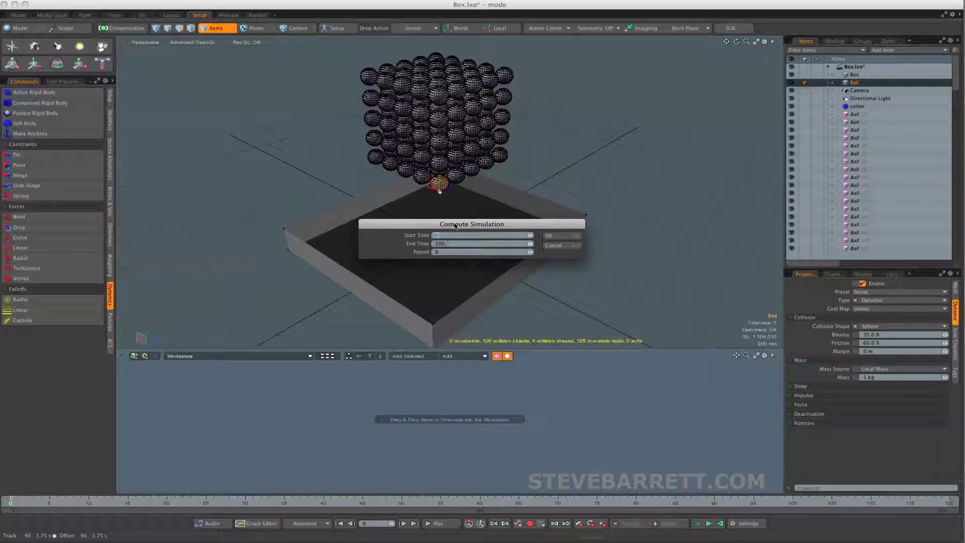
left_click(551, 235)
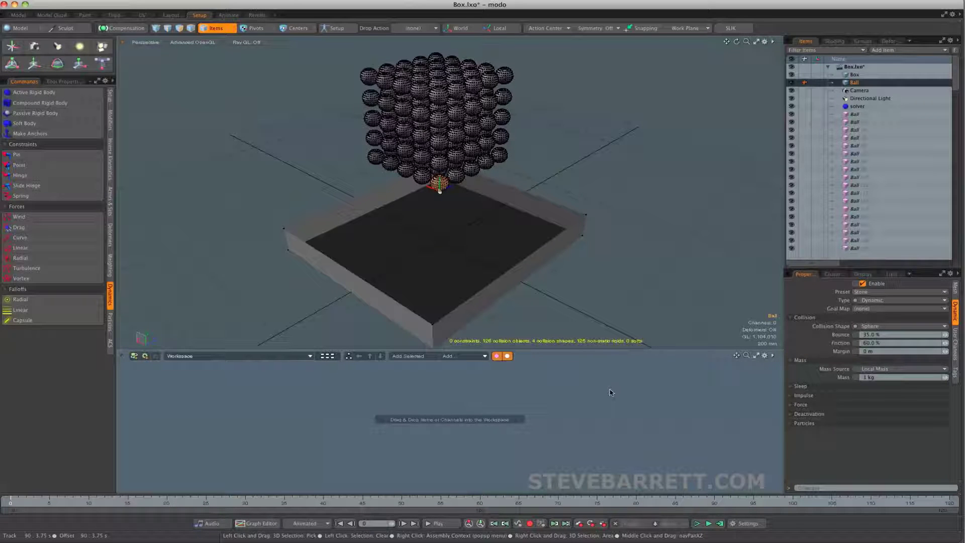
- Play back the cached simulation and scrub through its frames to about frame 88 to examine the falling balls
left_click_drag(573, 273, 647, 294, "alt")
left_click_drag(562, 278, 607, 244, "alt")
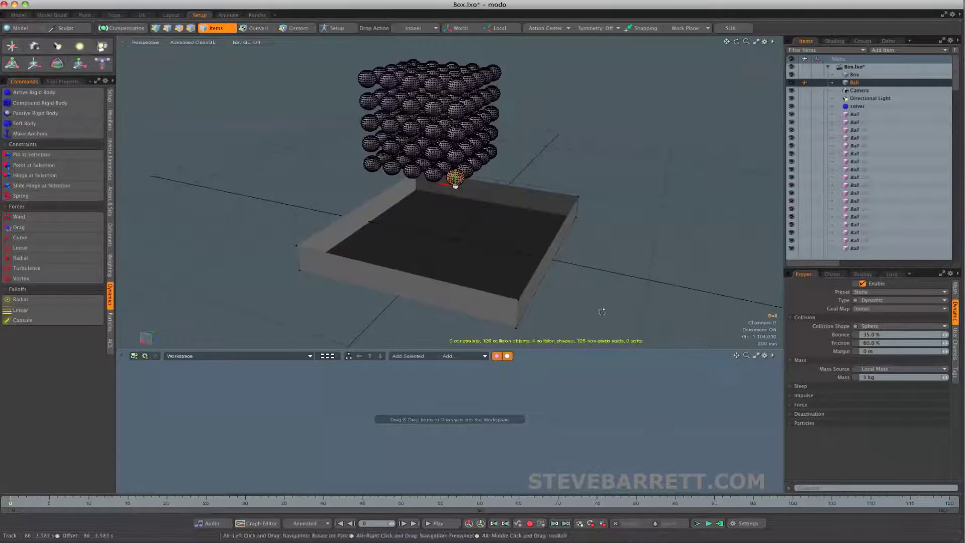
left_click_drag(602, 309, 574, 313, "alt")
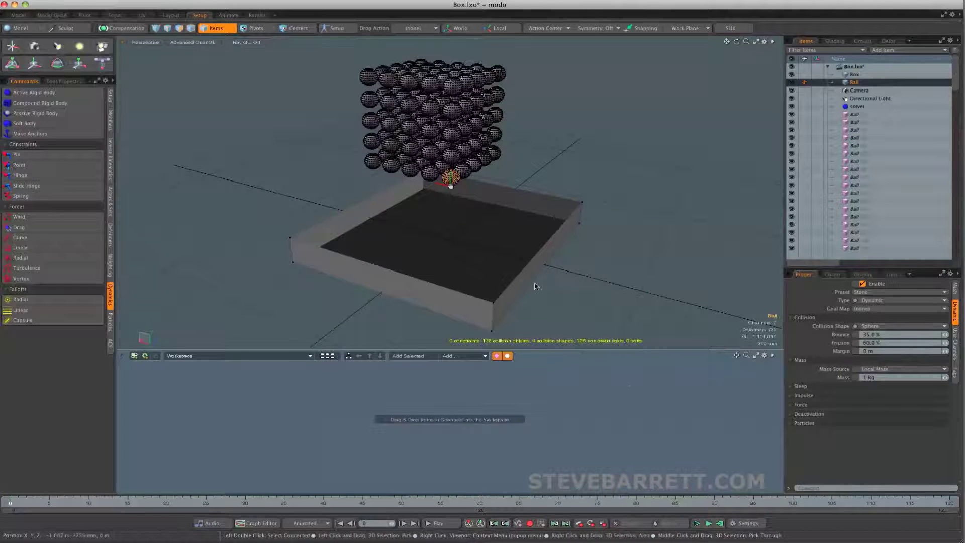
left_click_drag(496, 236, 483, 241, "alt")
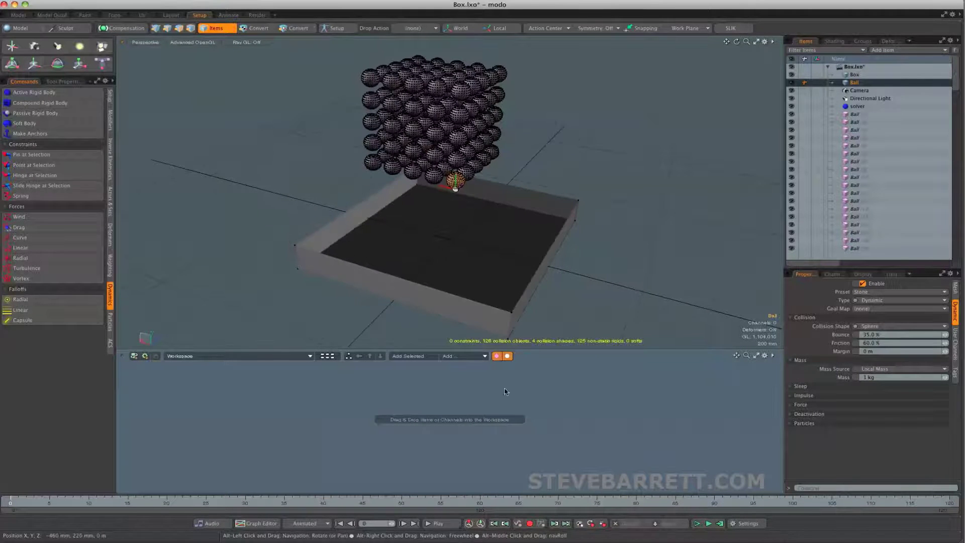
left_click(435, 523)
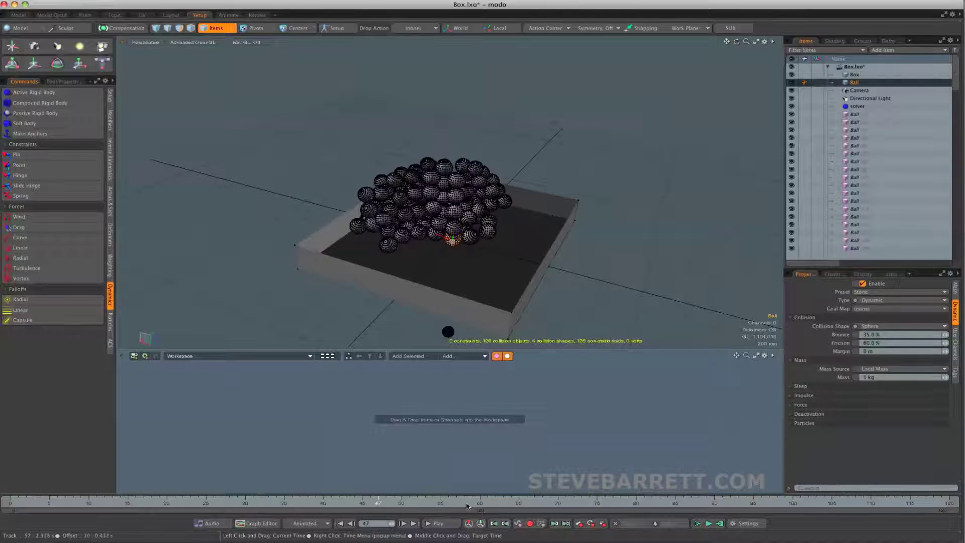
left_click_drag(467, 506, 471, 504)
left_click_drag(578, 503, 622, 501)
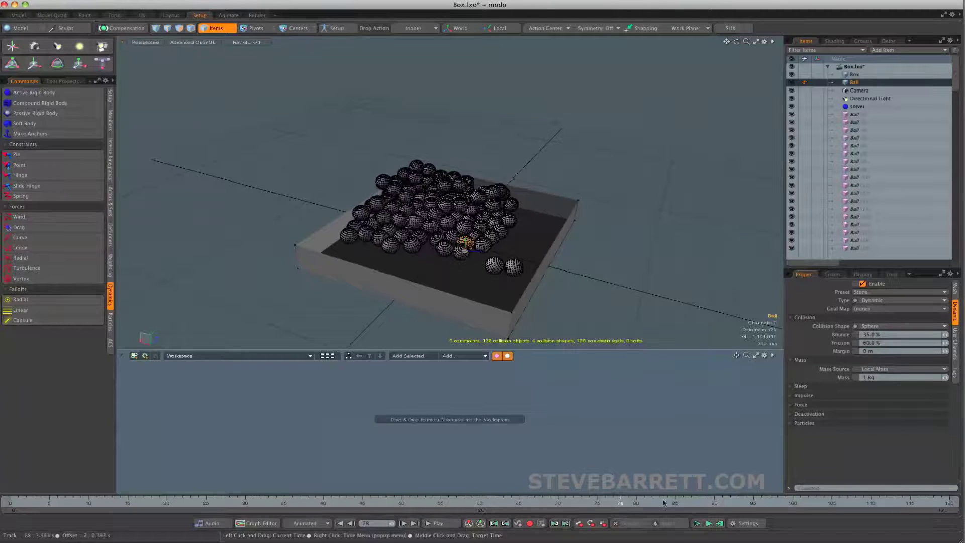
left_click_drag(703, 504, 706, 503)
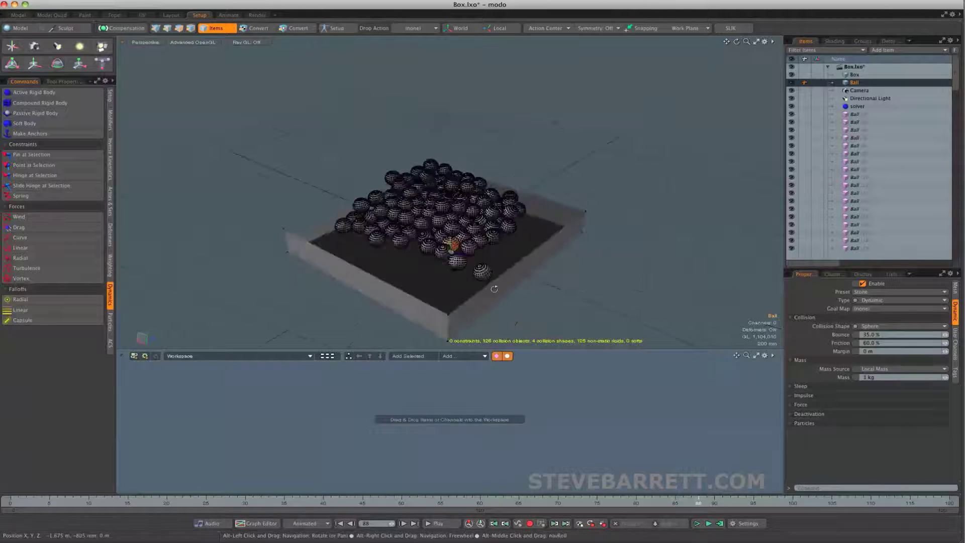